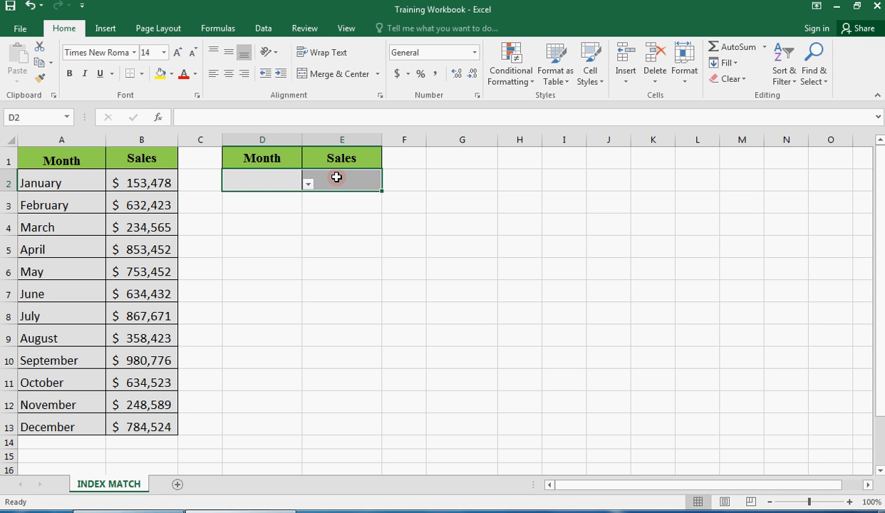
- Start an INDEX formula in E2 with the sales range B2:B13 as its array
left_click(342, 178)
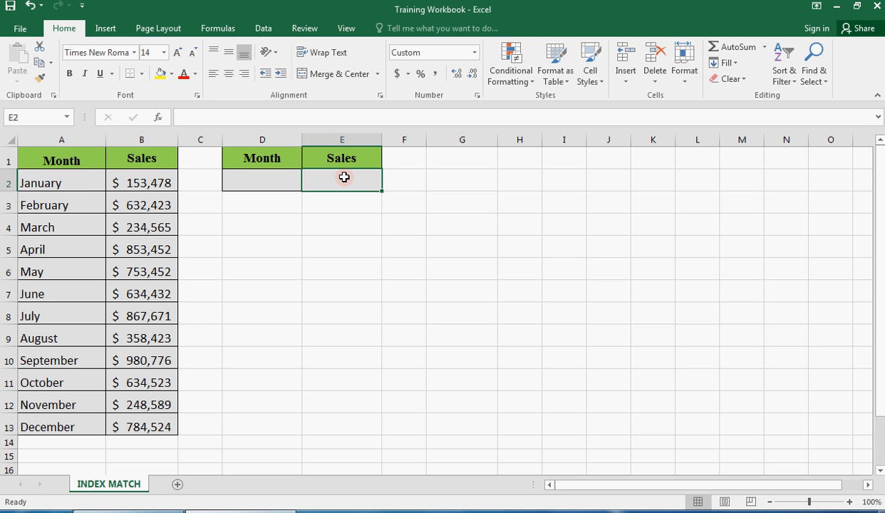
type("=index")
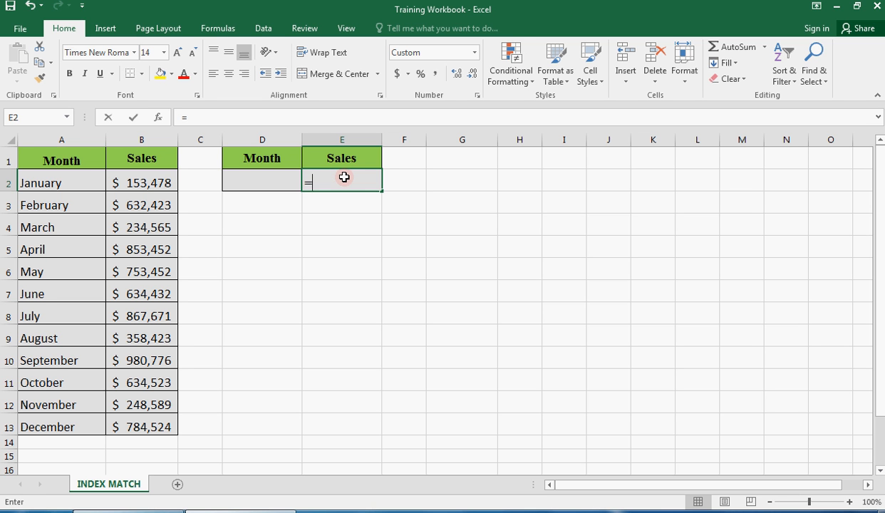
key("Tab")
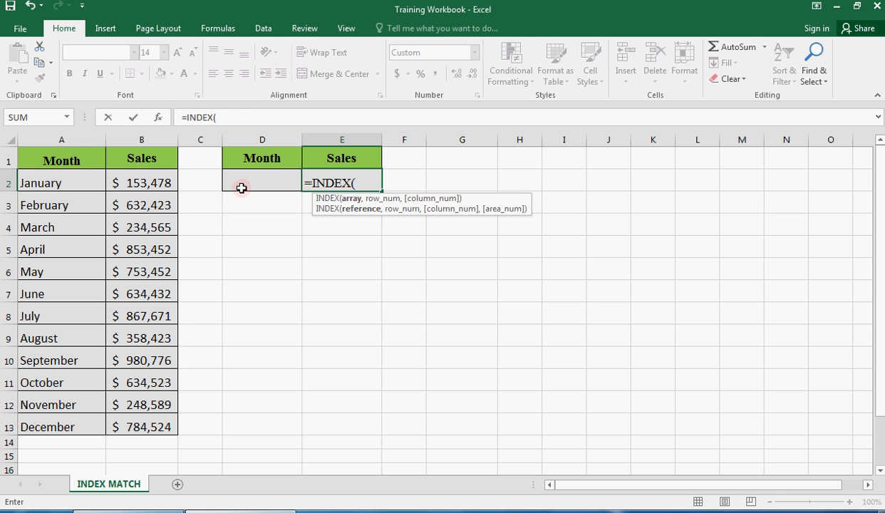
left_click_drag(157, 184, 158, 399)
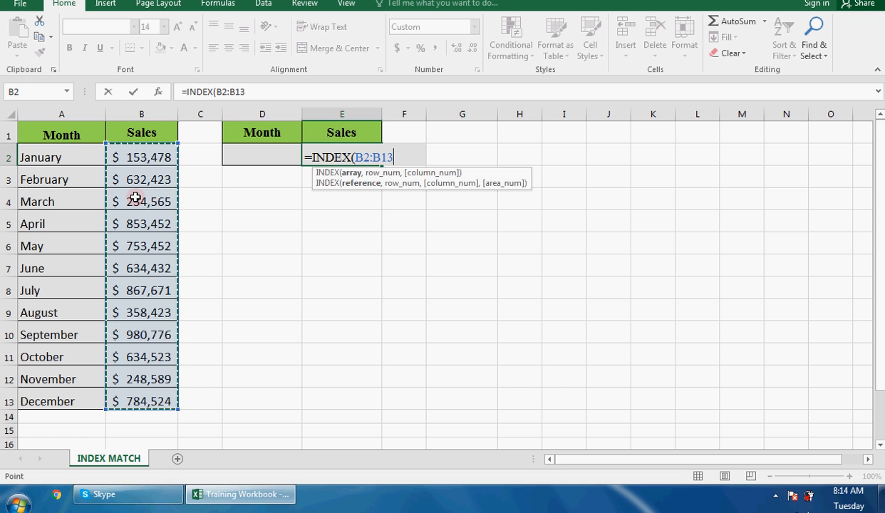
type(",")
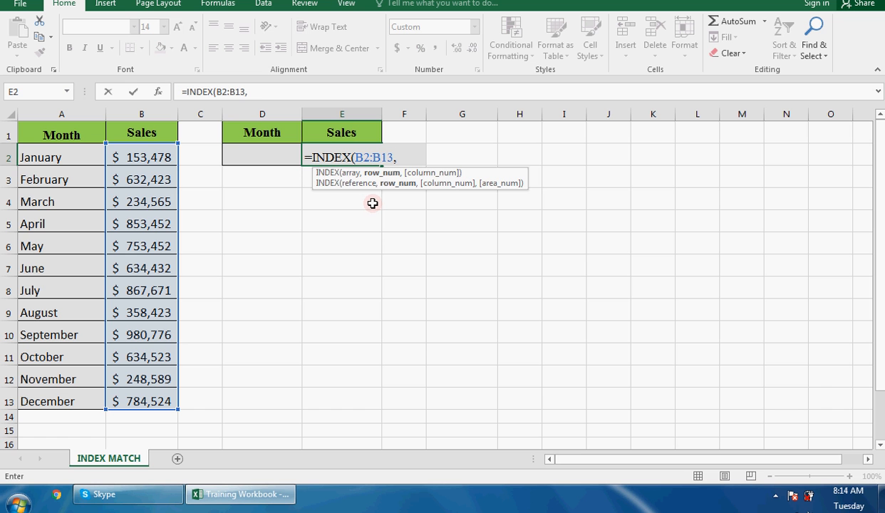
- Complete the E2 formula with MATCH(D2,A2:A13,0) as the INDEX row number
type("mat")
key("Tab")
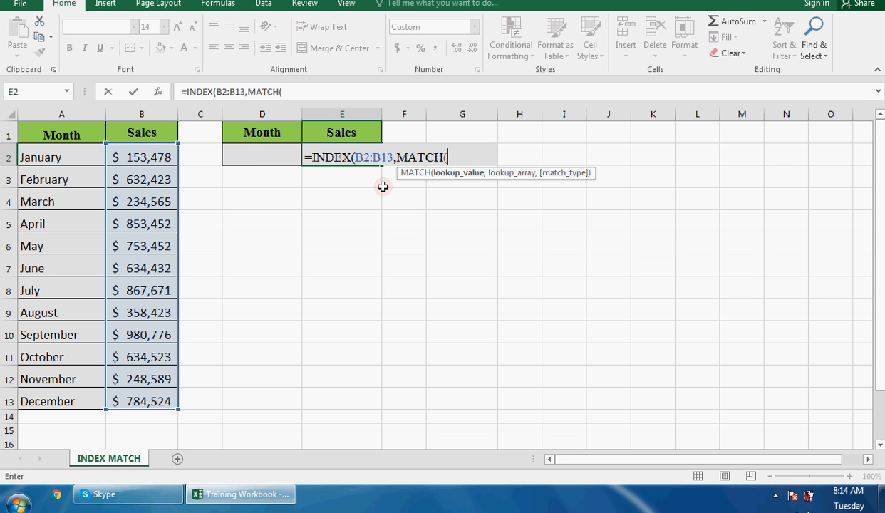
left_click(250, 155)
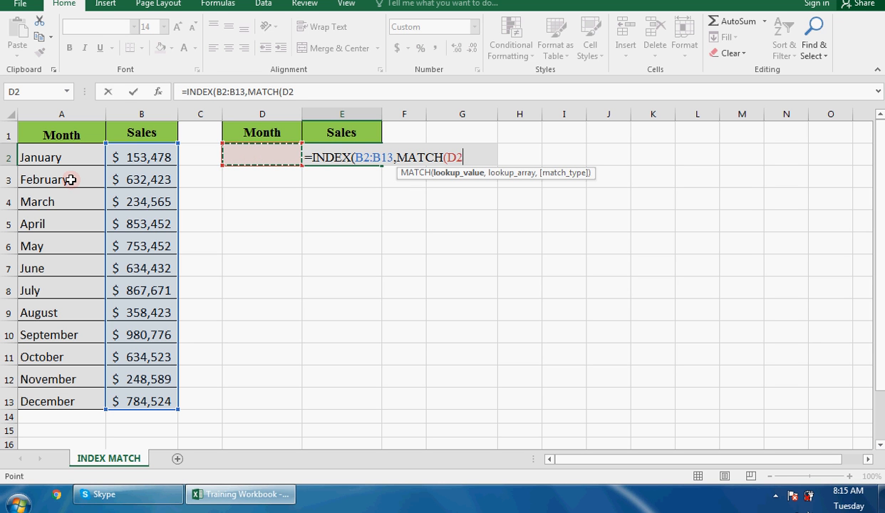
type(",")
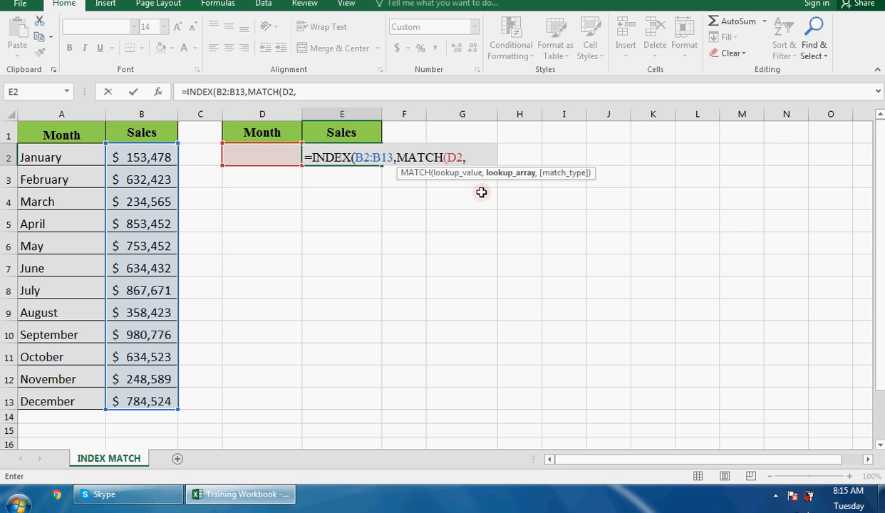
left_click_drag(42, 158, 77, 402)
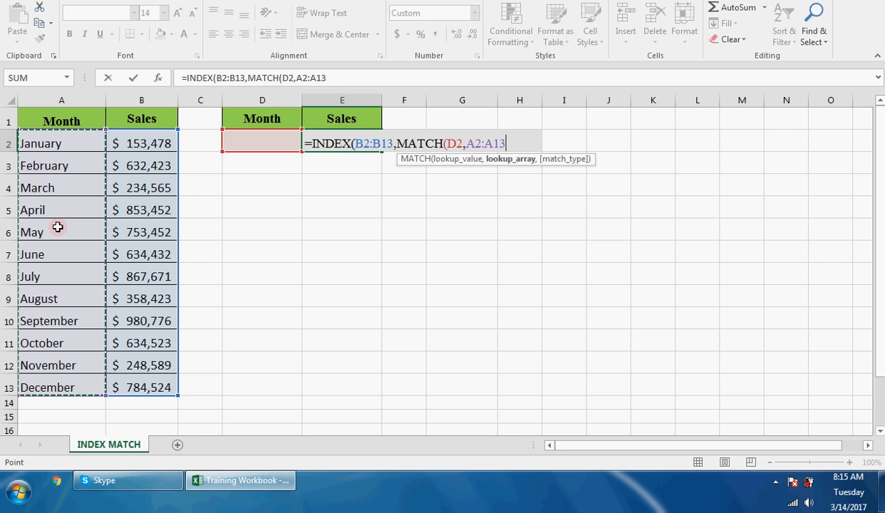
type(",")
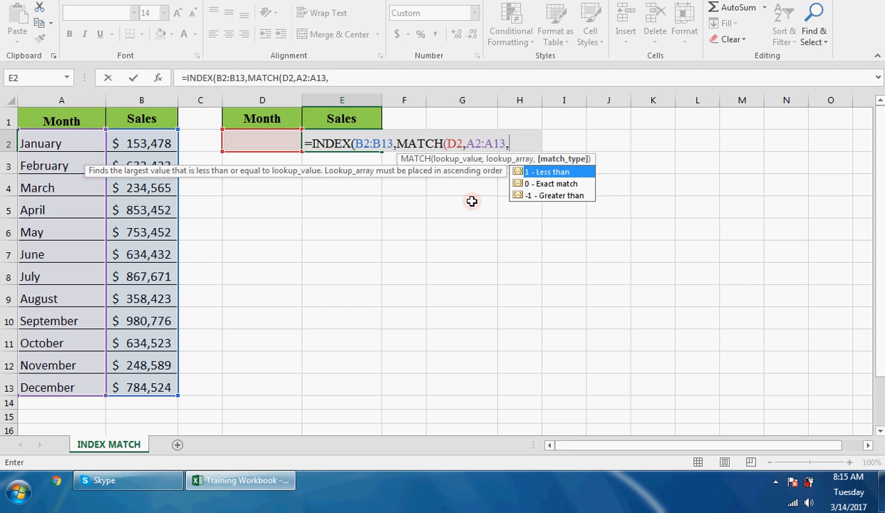
type("0))")
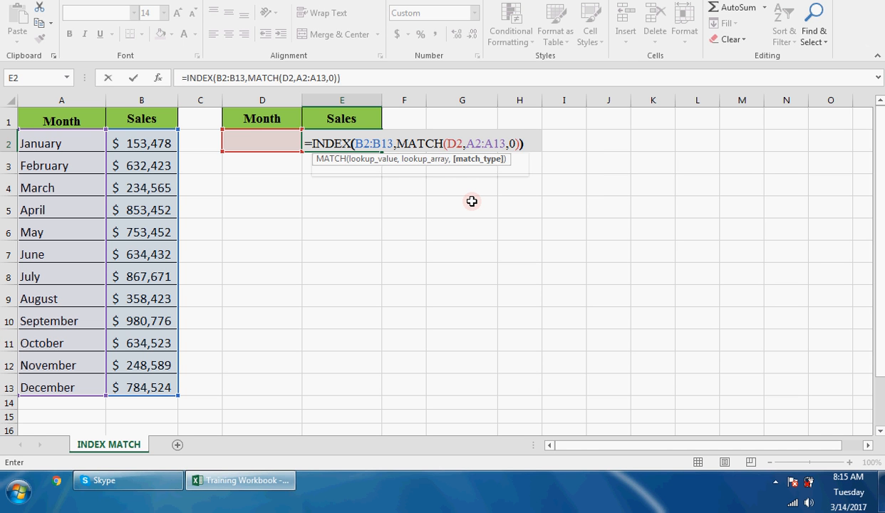
key("Return")
- Test the lookup by choosing January and then August as the month in D2
left_click(239, 144)
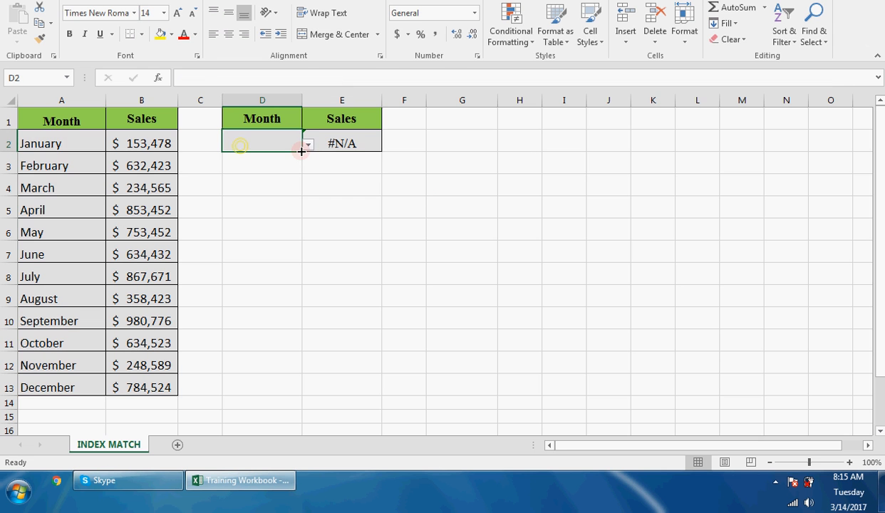
left_click(308, 145)
left_click(290, 158)
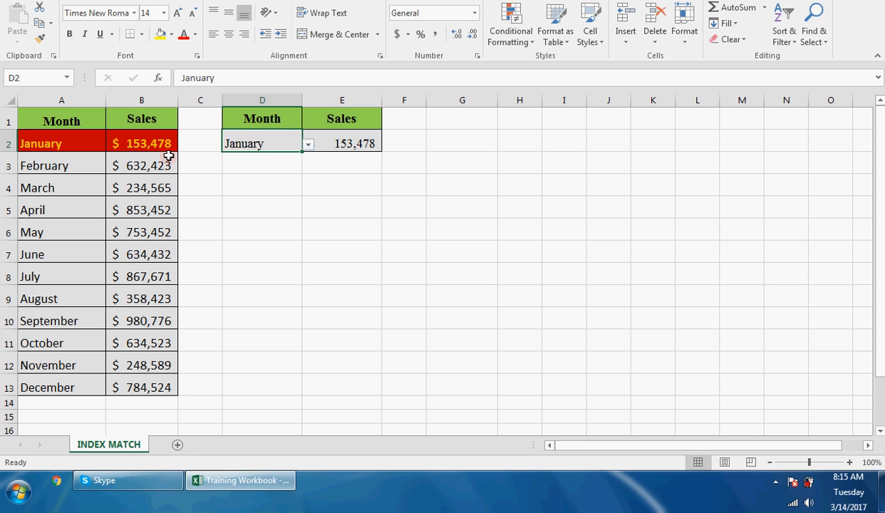
left_click(308, 144)
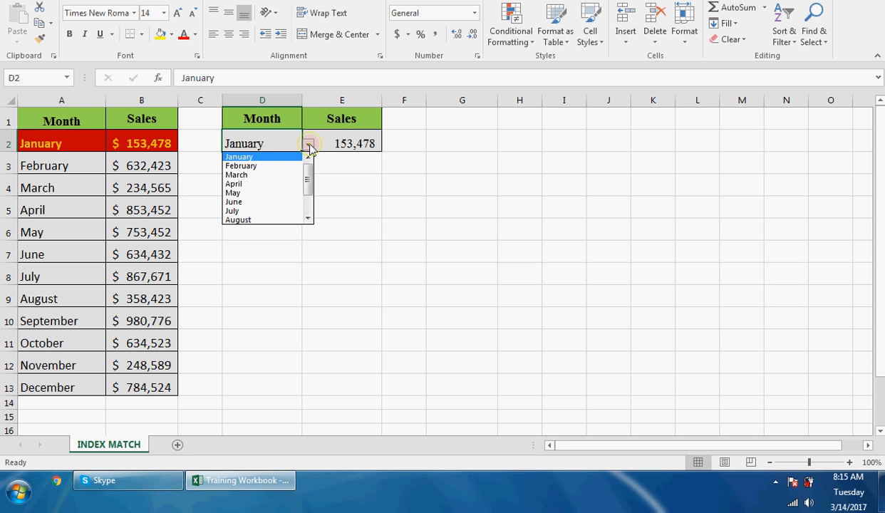
left_click(243, 219)
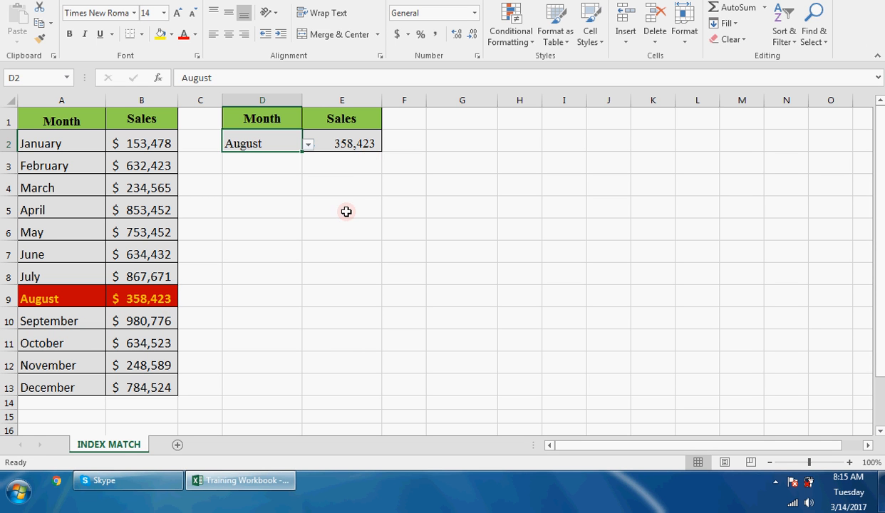
- Temporarily replace the MATCH part of the E2 formula with the row number 8, and restore the original formula
double_click(346, 144)
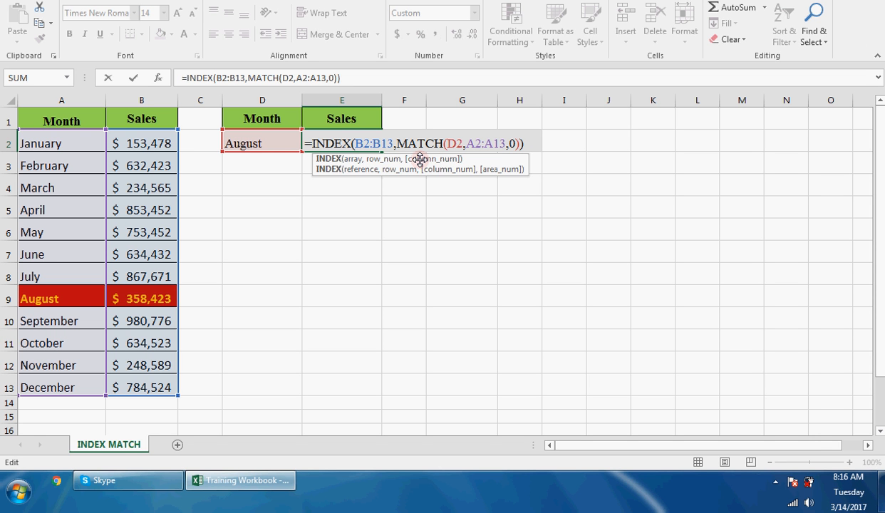
left_click_drag(397, 144, 518, 143)
key("ctrl+c")
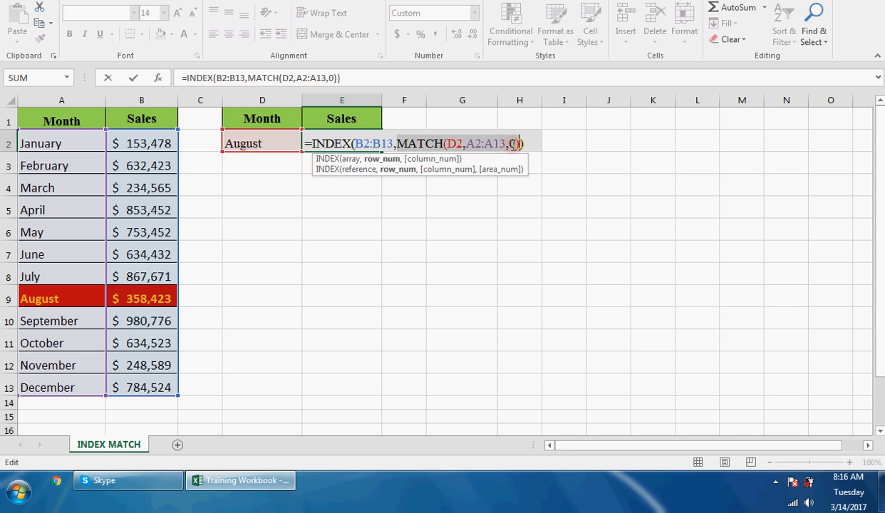
type("8")
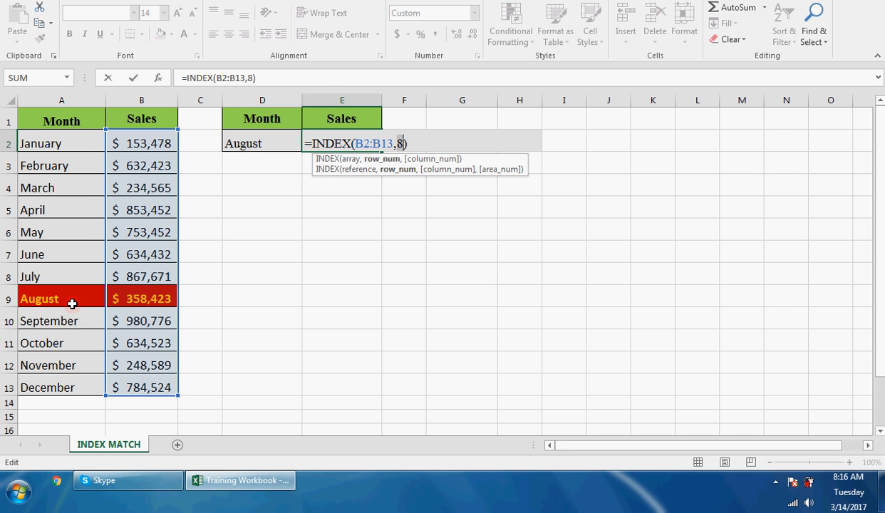
key("ctrl+v")
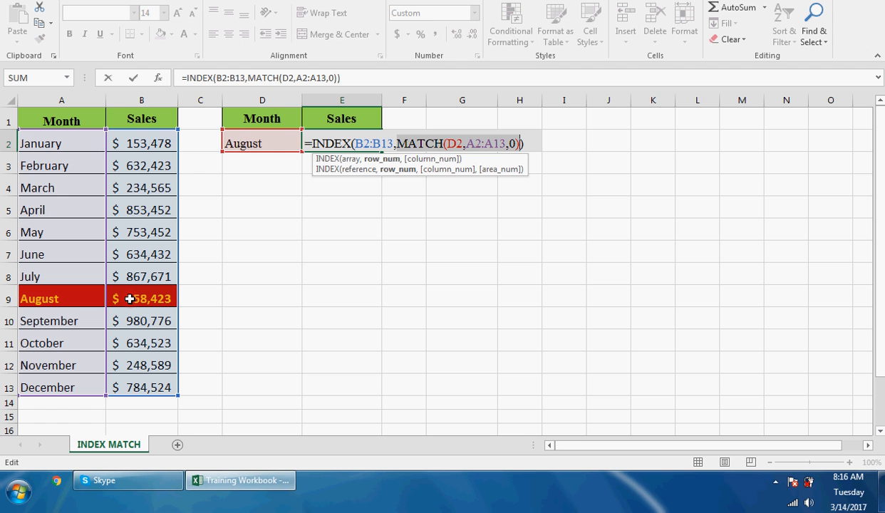
key("Return")
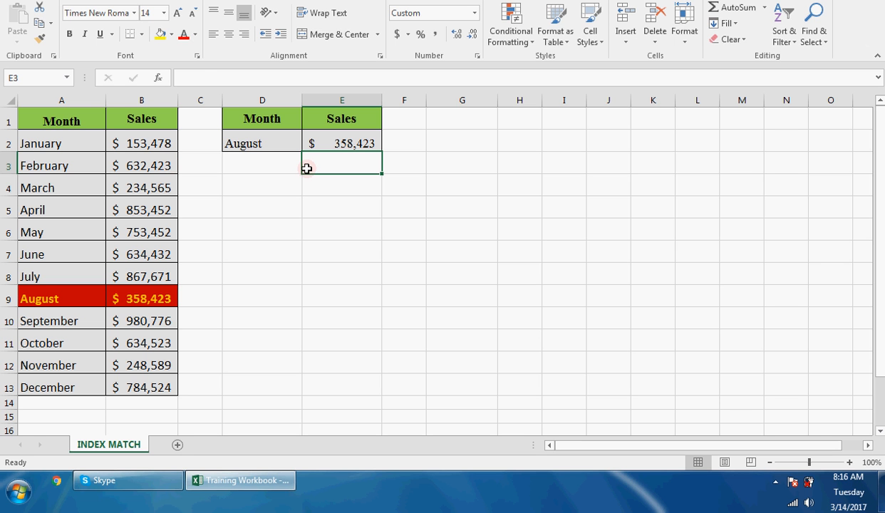
- Enter the formula =VLOOKUP(D2,A1:B13,2,0) in E3 to look up the selected month's sales
type("=vloo")
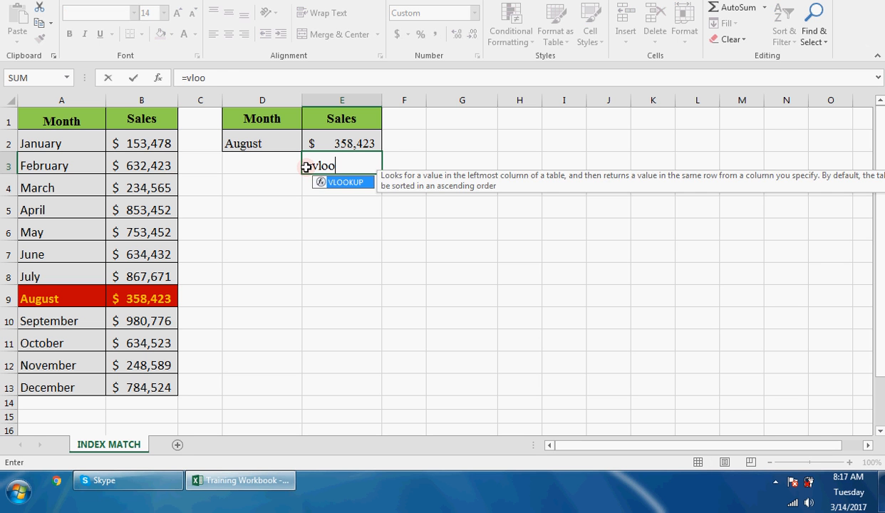
key("Tab")
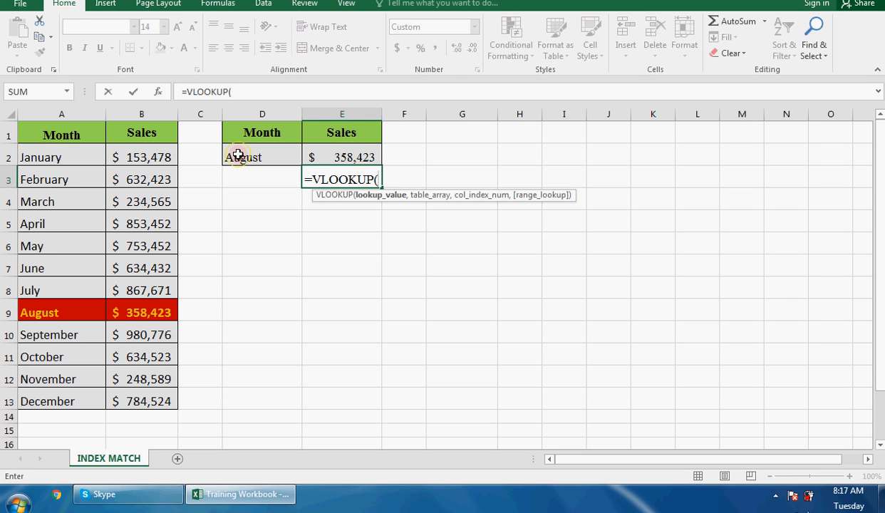
left_click(237, 142)
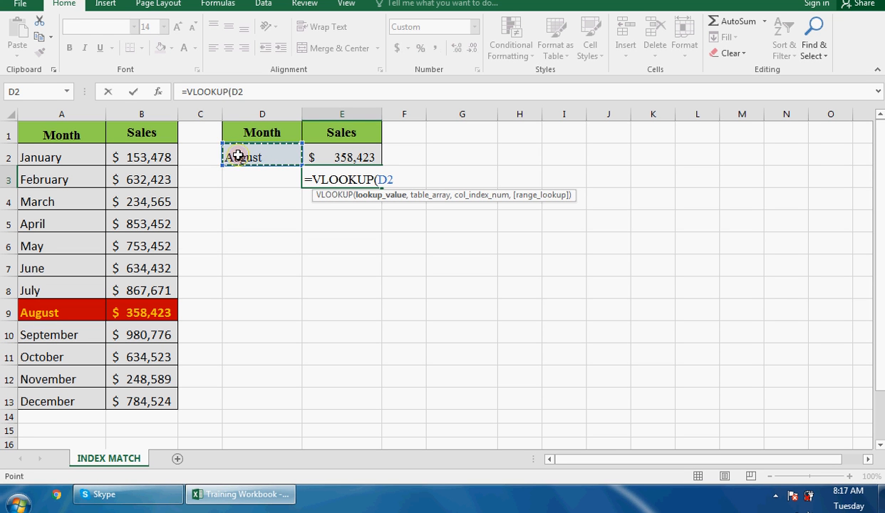
type(",")
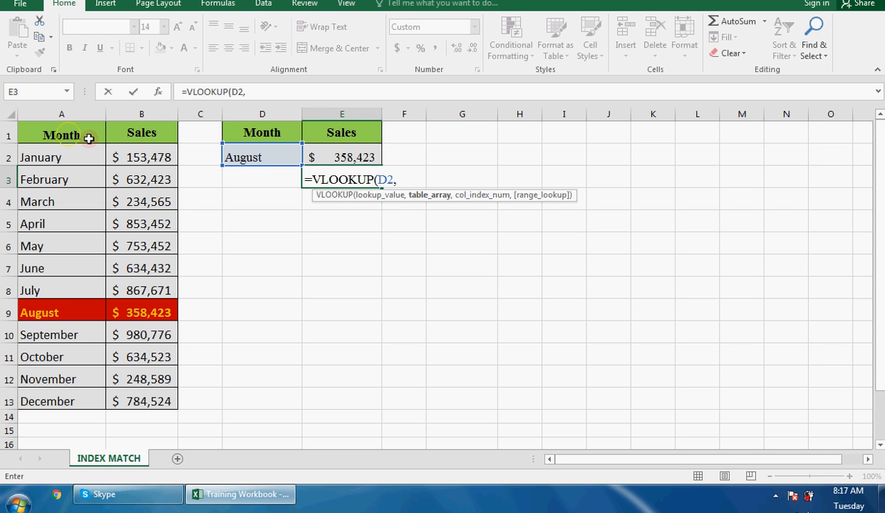
left_click_drag(89, 135, 136, 396)
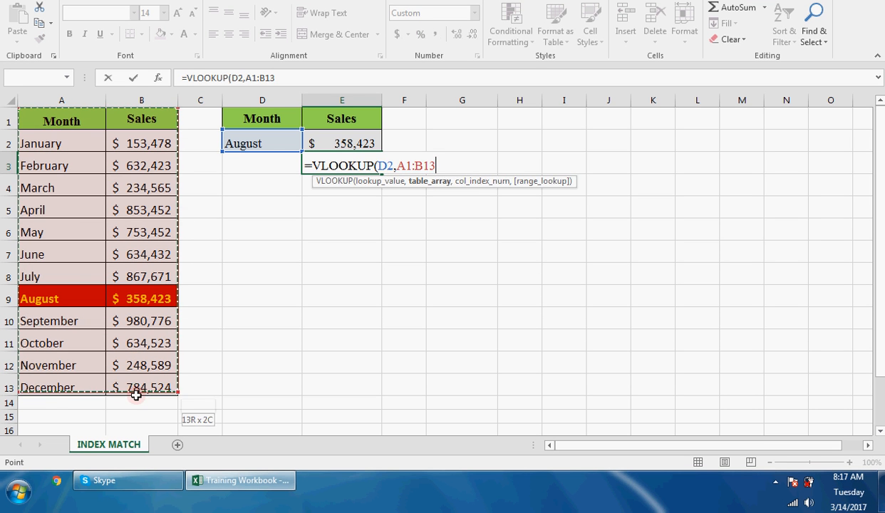
type(",")
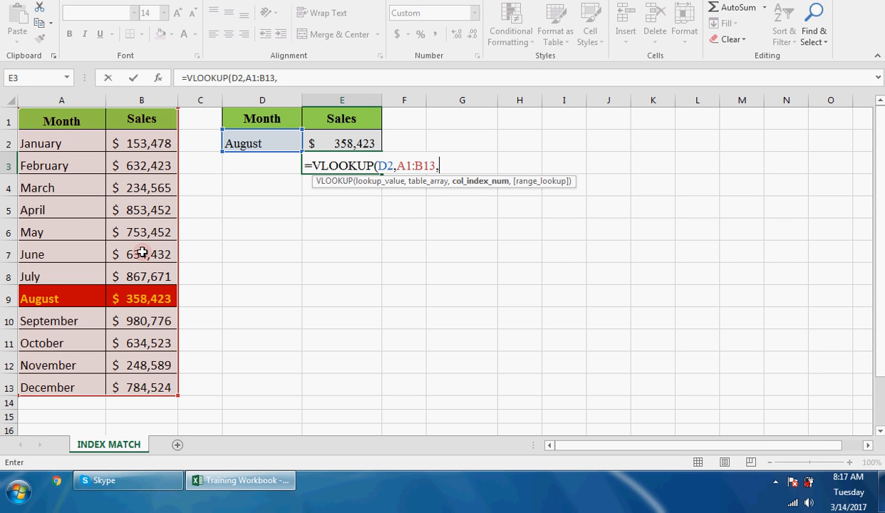
type("2")
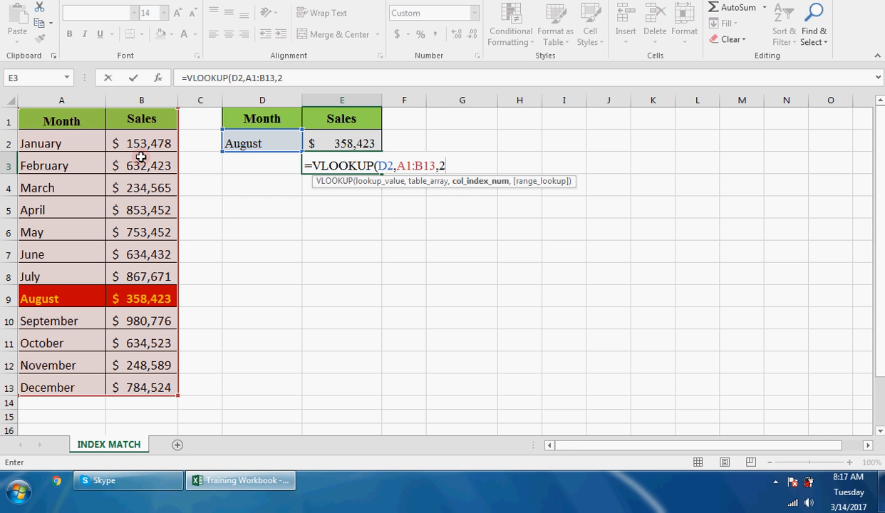
type(",")
type("0)")
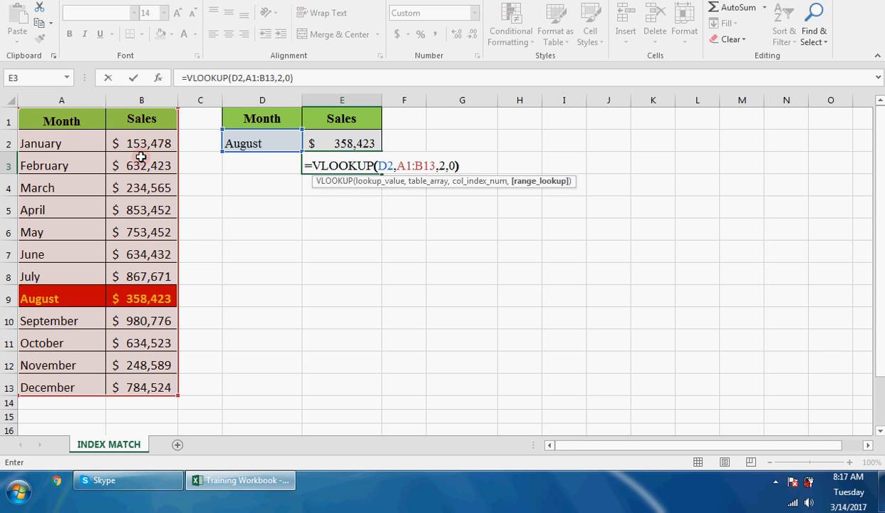
key("Return")
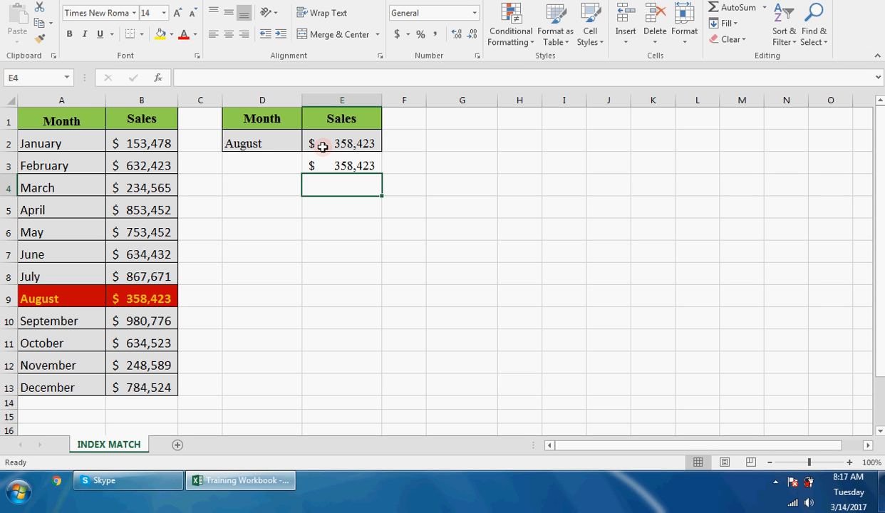
- Enter the formula =VLOOKUP(E4,A1:B13,1,0) in D4 to try a reverse lookup from sales to month
left_click(276, 183)
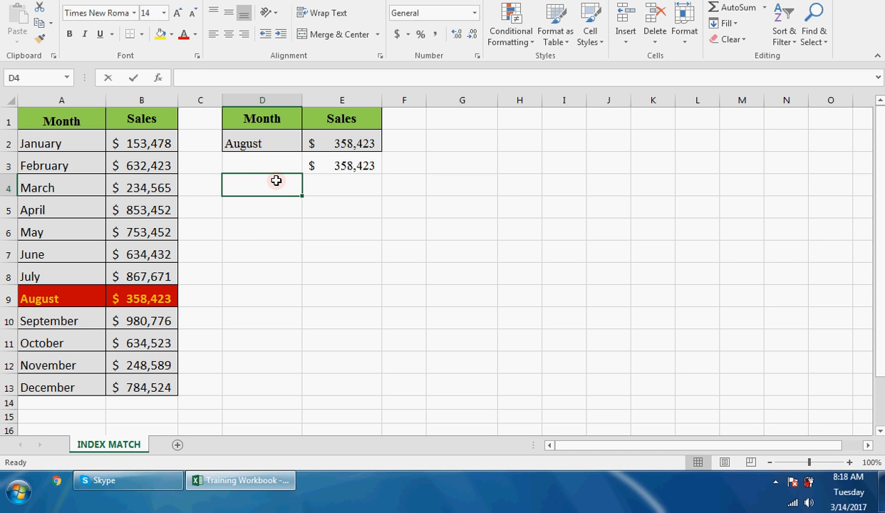
type("=vlo")
key("Tab")
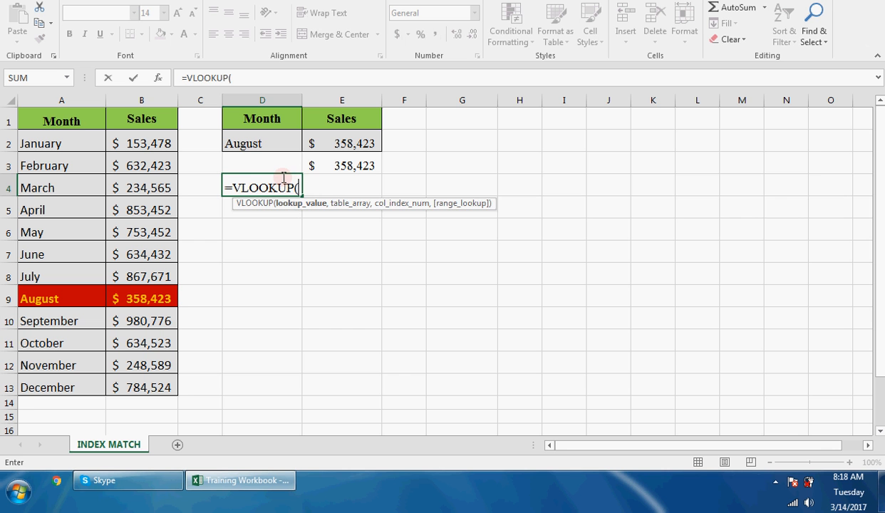
left_click(343, 182)
type(",")
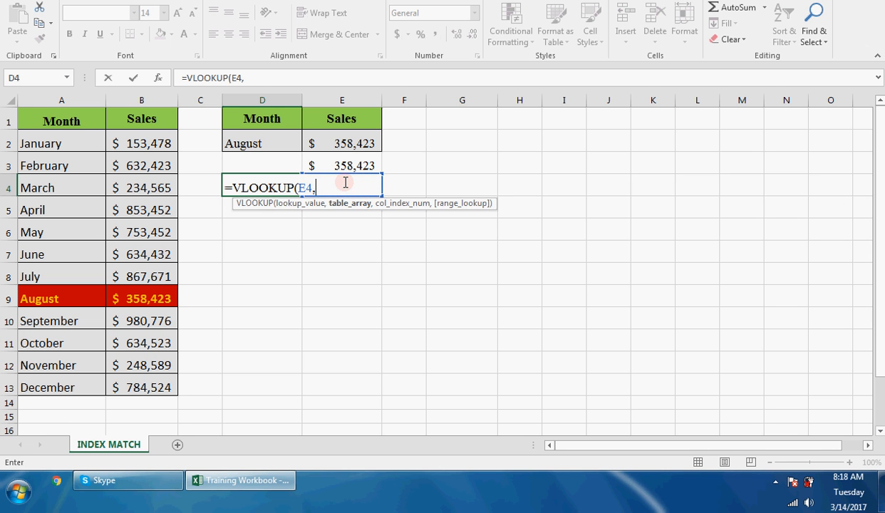
left_click_drag(94, 125, 163, 390)
type(",")
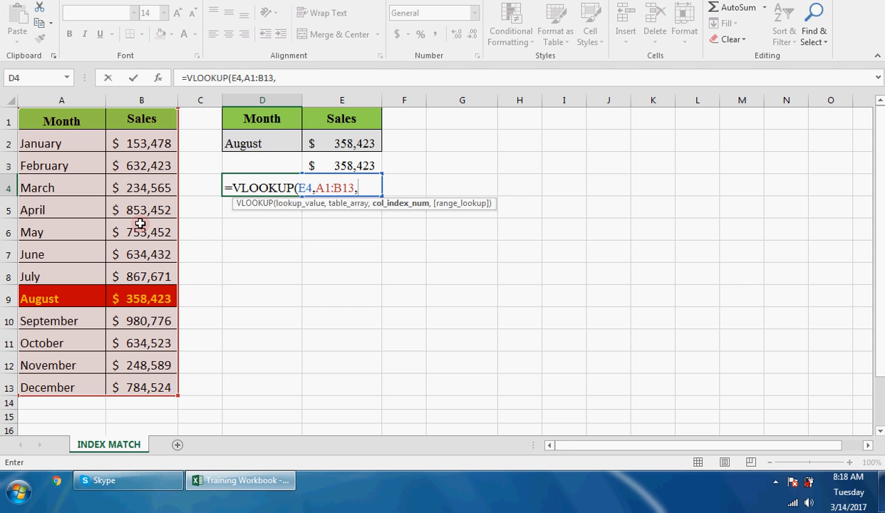
type("1")
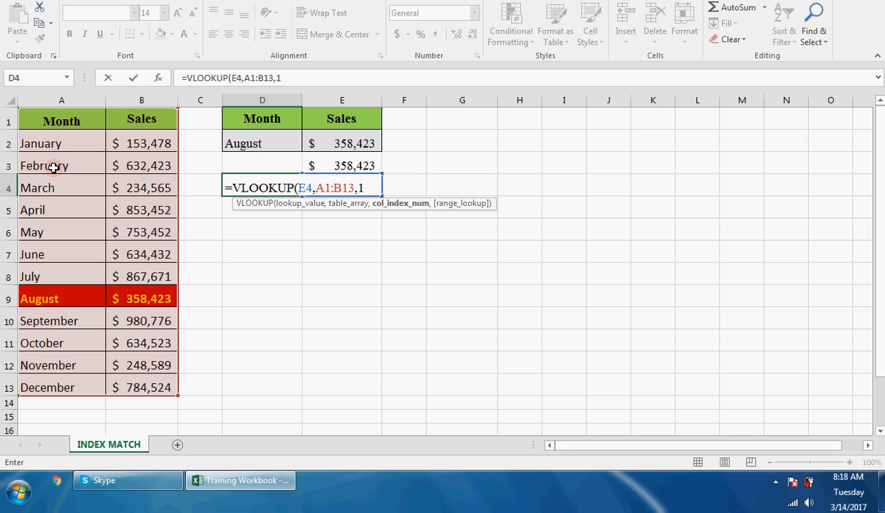
type(",")
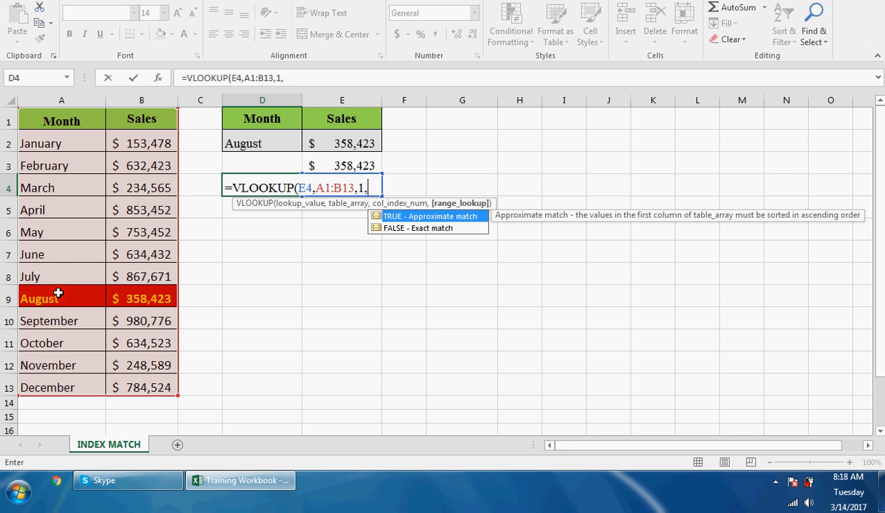
type("0)")
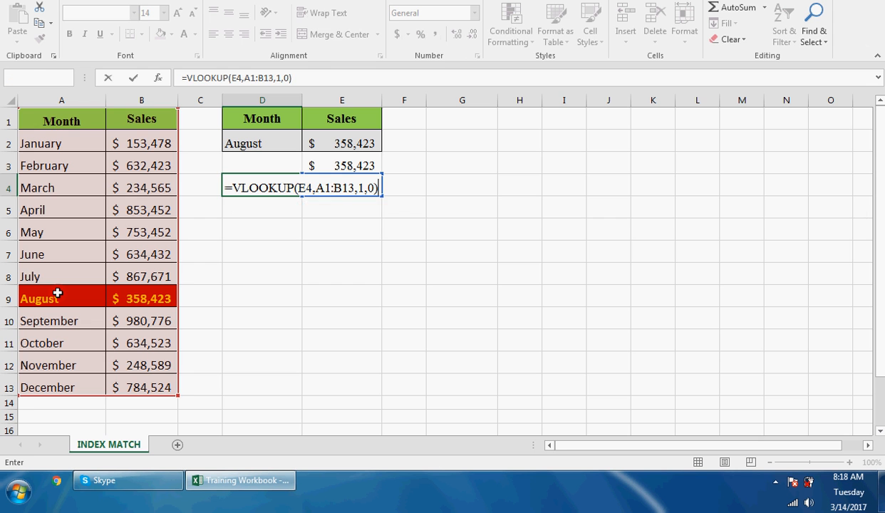
key("Return")
- Copy January's sales value from B2 into E4 as the lookup value, and select D5
left_click(162, 144)
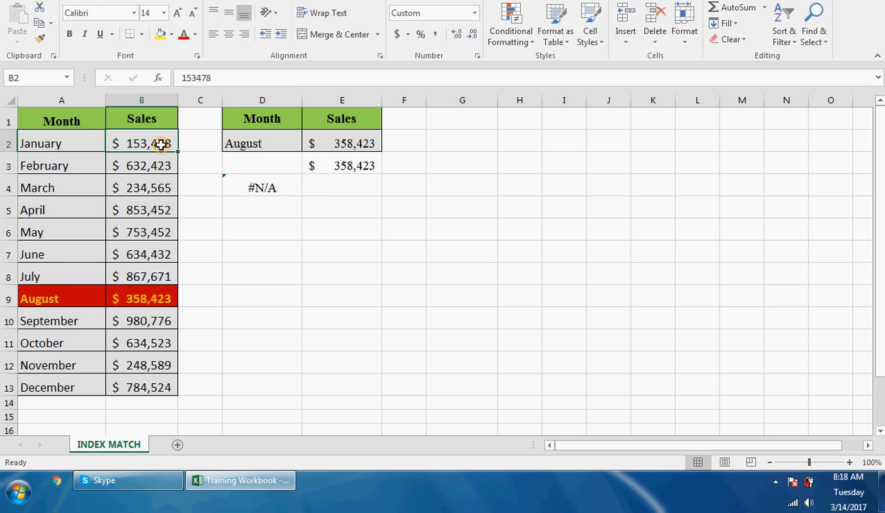
key("ctrl+c")
left_click(334, 183)
key("ctrl+v")
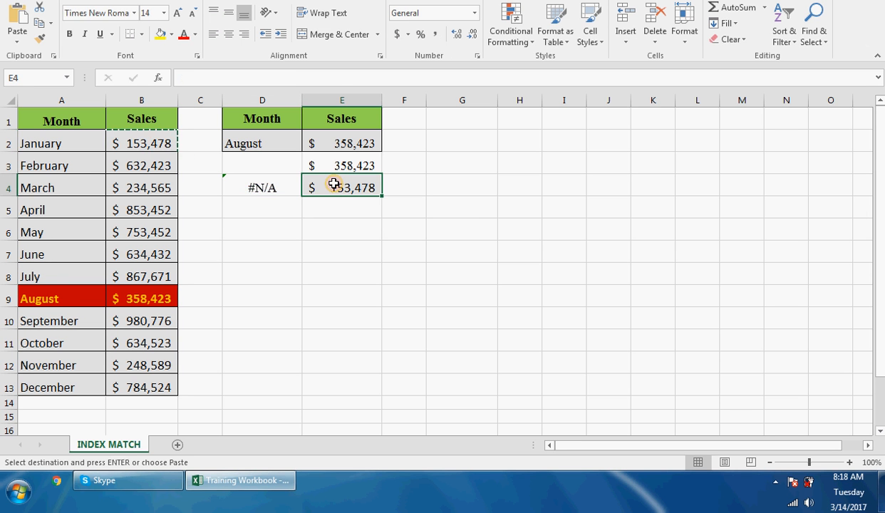
left_click(269, 211)
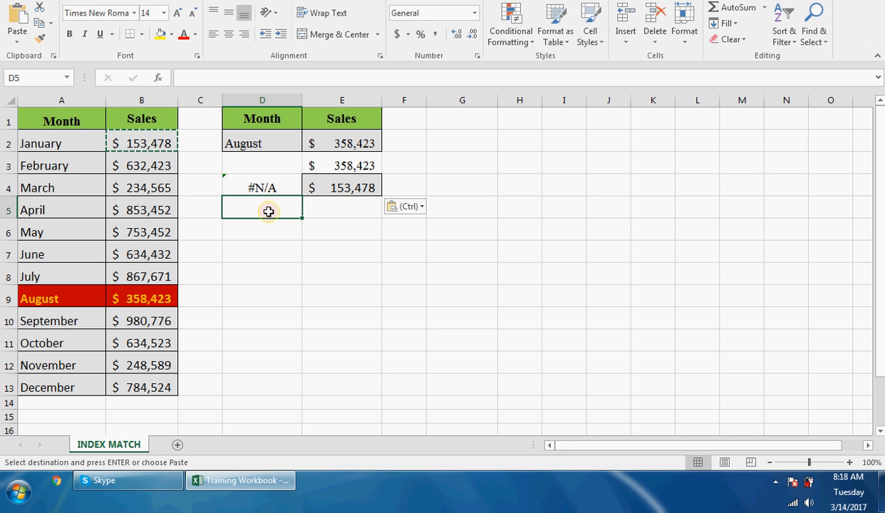
key("Return")
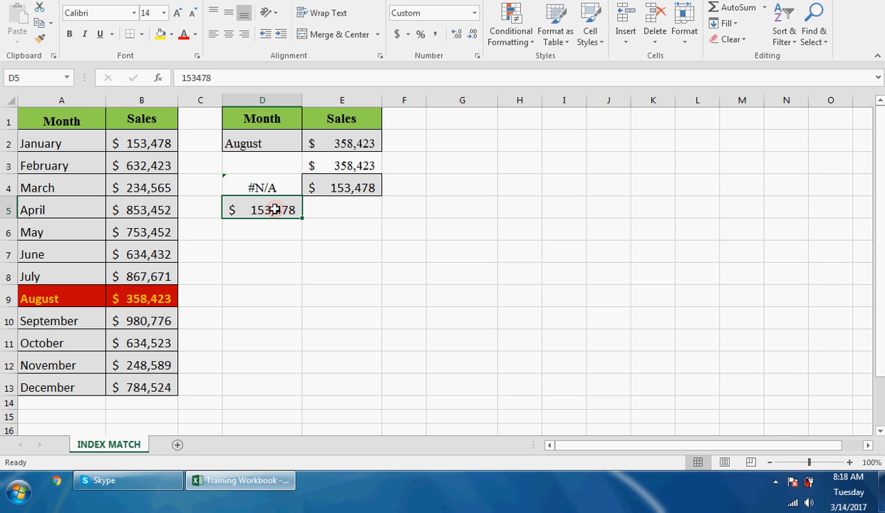
key("ctrl+z")
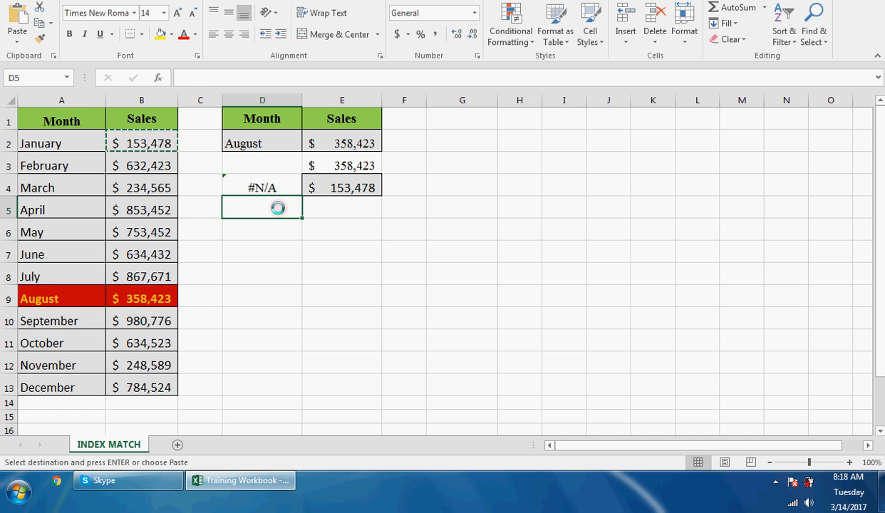
key("Escape")
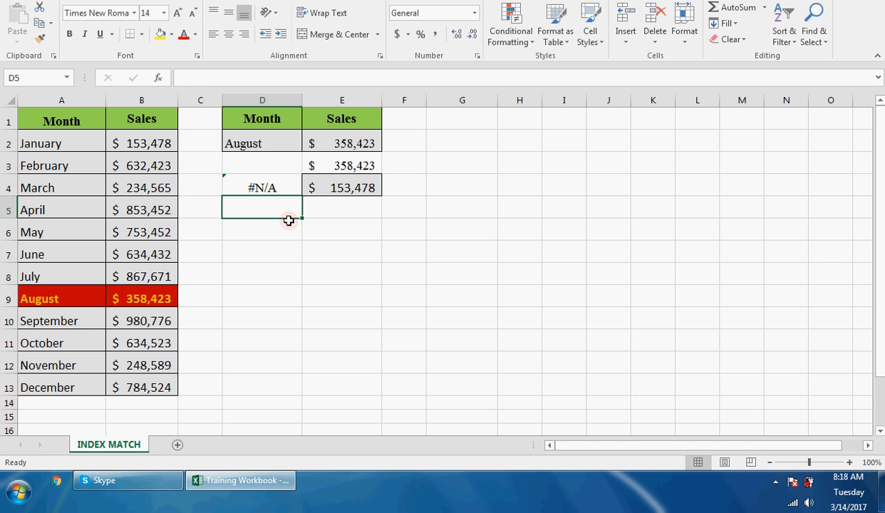
- Start an INDEX formula in D5 with the months in A2:A13 as the array
type("=index")
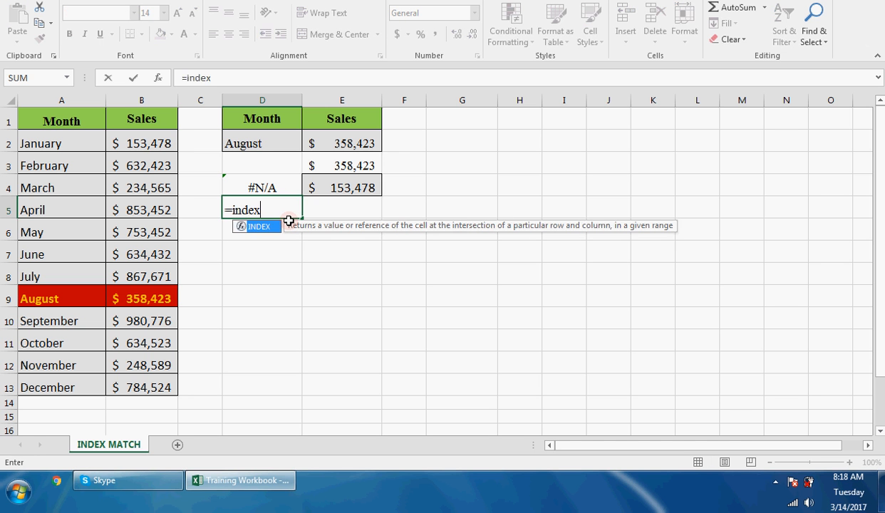
key("Tab")
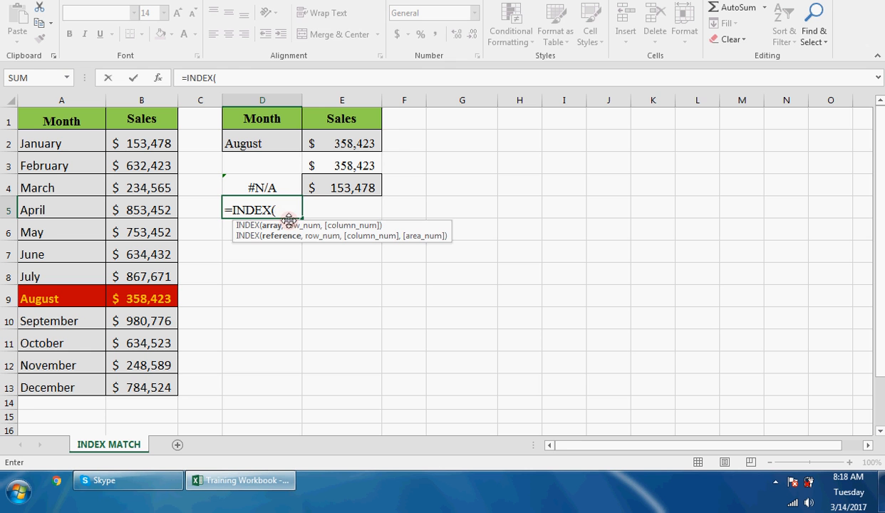
left_click(62, 143)
left_click_drag(67, 185, 72, 377)
type(",")
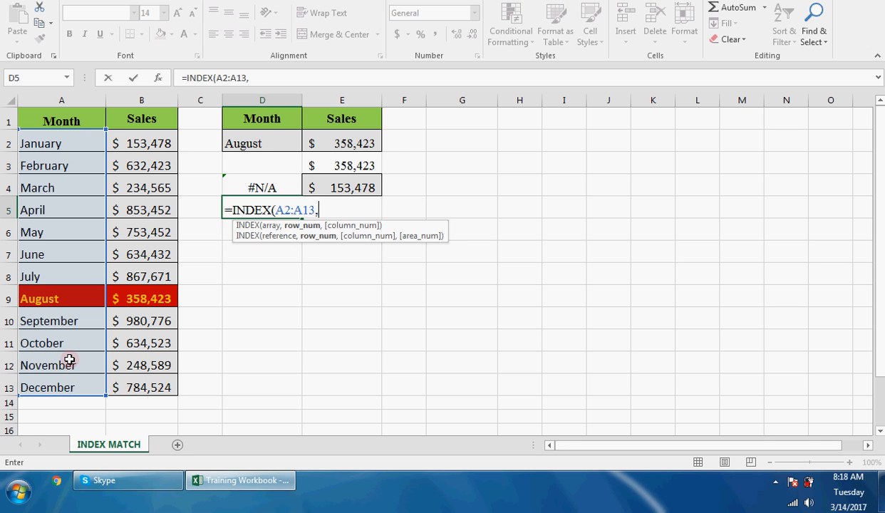
type("mat")
- Complete the D5 formula with MATCH(E5,B2:B13,0) as the INDEX row number
key("Tab")
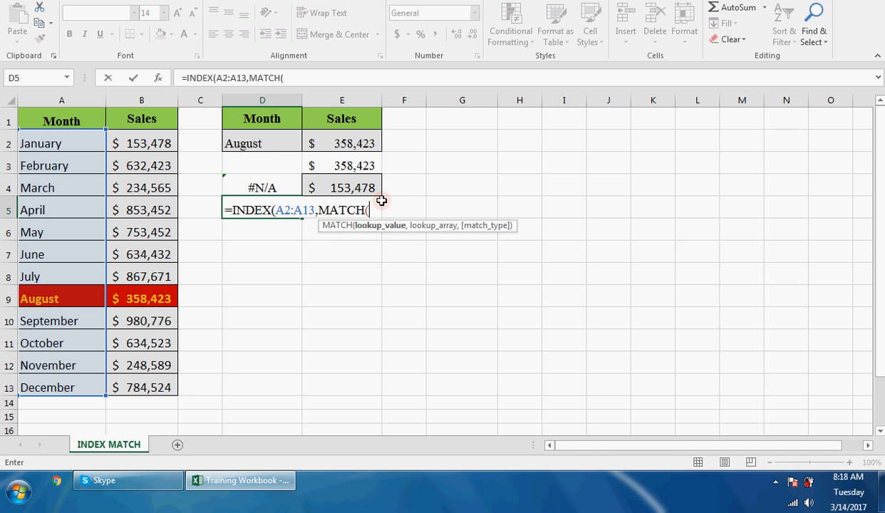
left_click(381, 205)
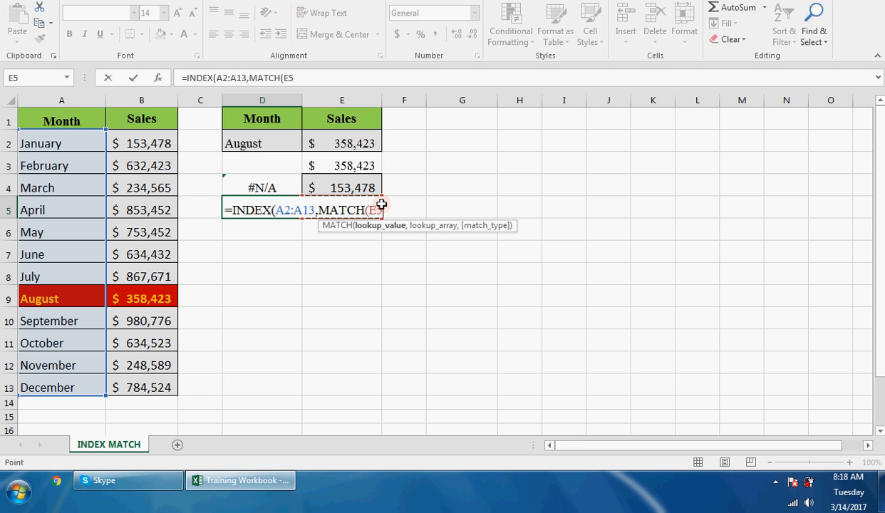
type(",")
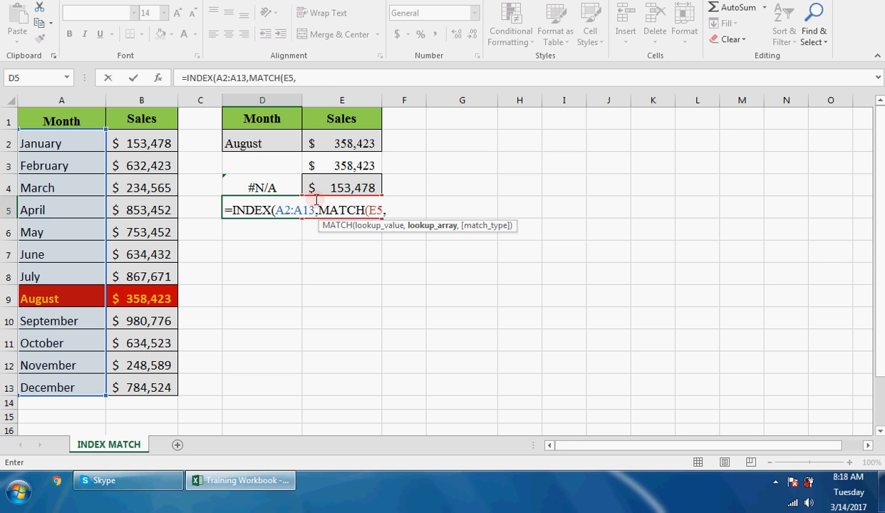
left_click_drag(157, 145, 149, 387)
type(",0")
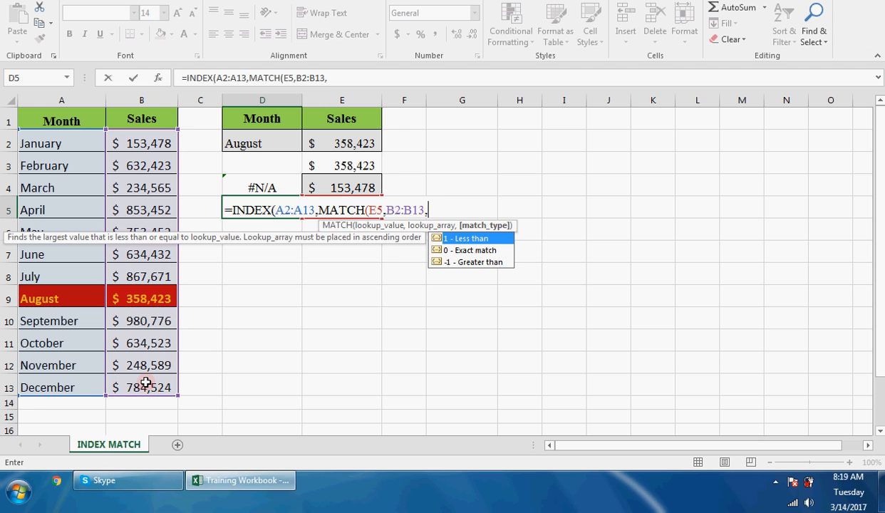
type(")")
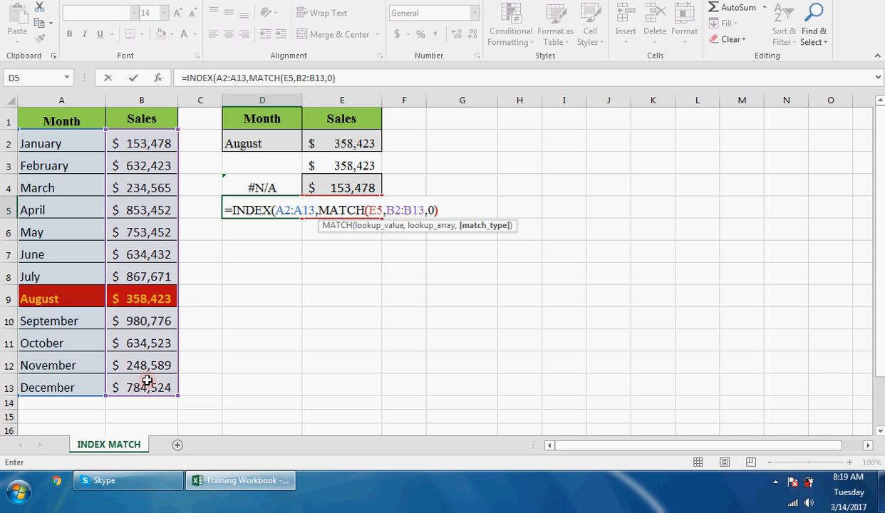
type(")")
key("Return")
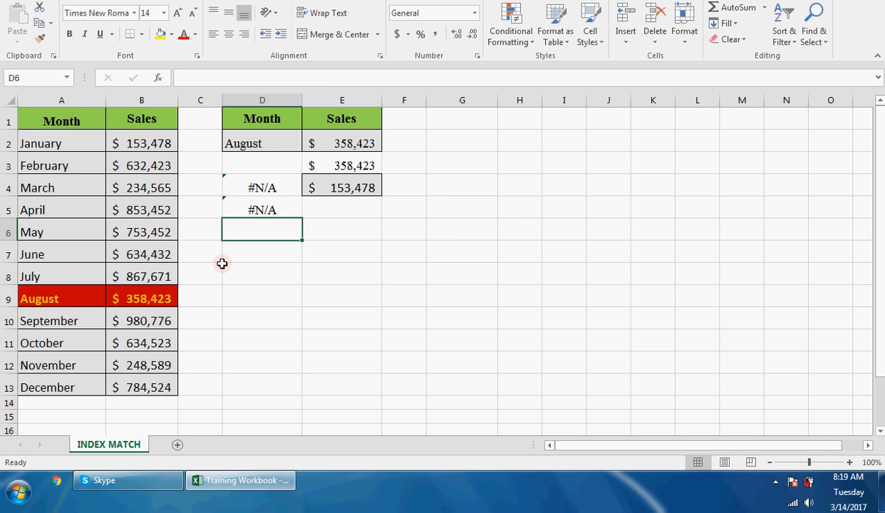
- Fill the sales value in E4 down into E5 as the lookup value for the INDEX MATCH formula
left_click(349, 185)
left_click_drag(381, 196, 361, 214)
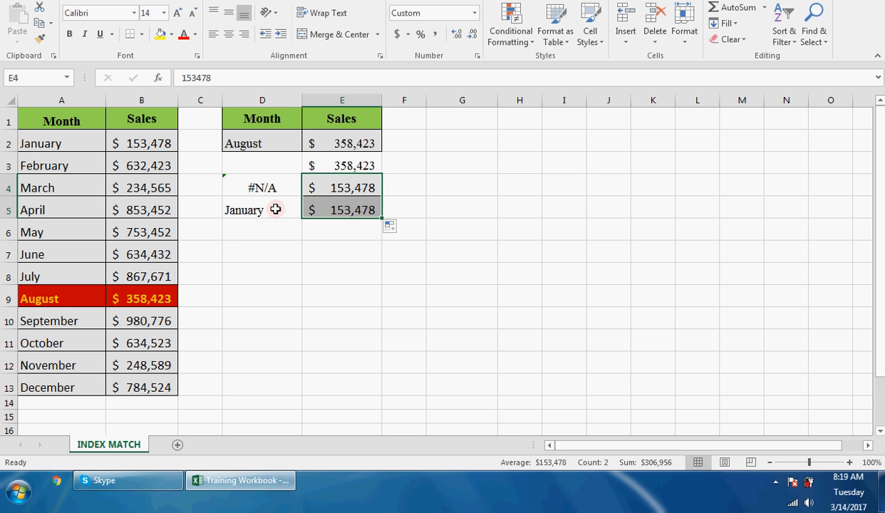
left_click(334, 209)
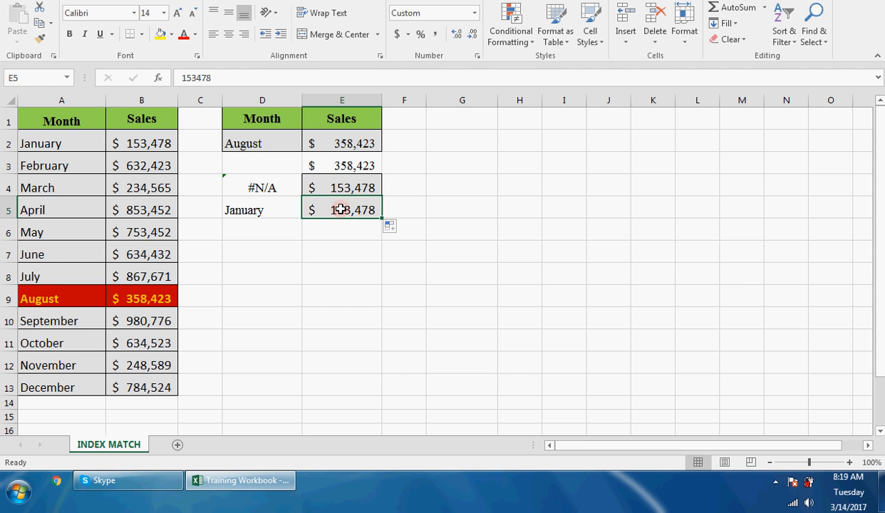